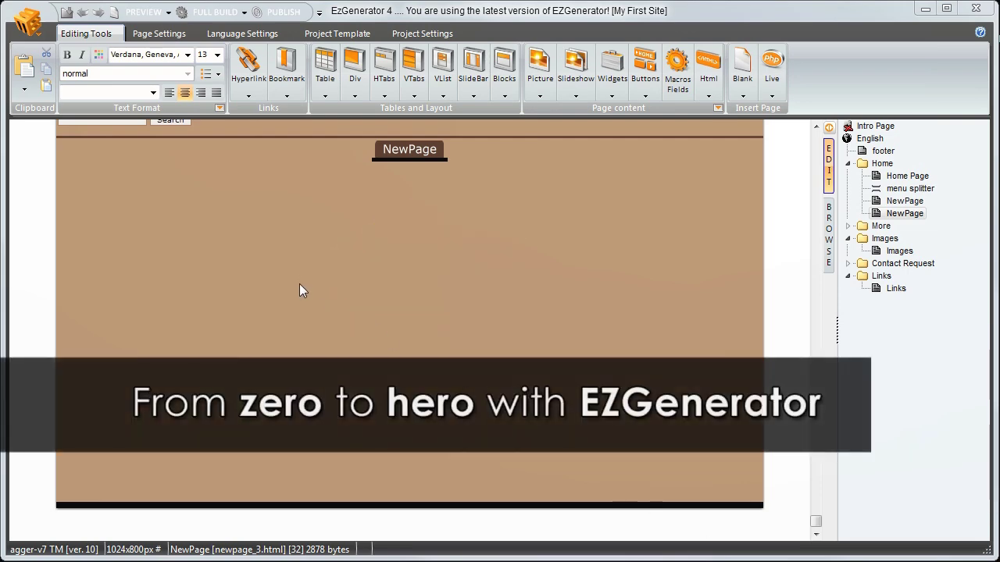
- Start a new web site project from the application menu and reposition the wizard window
left_click(28, 25)
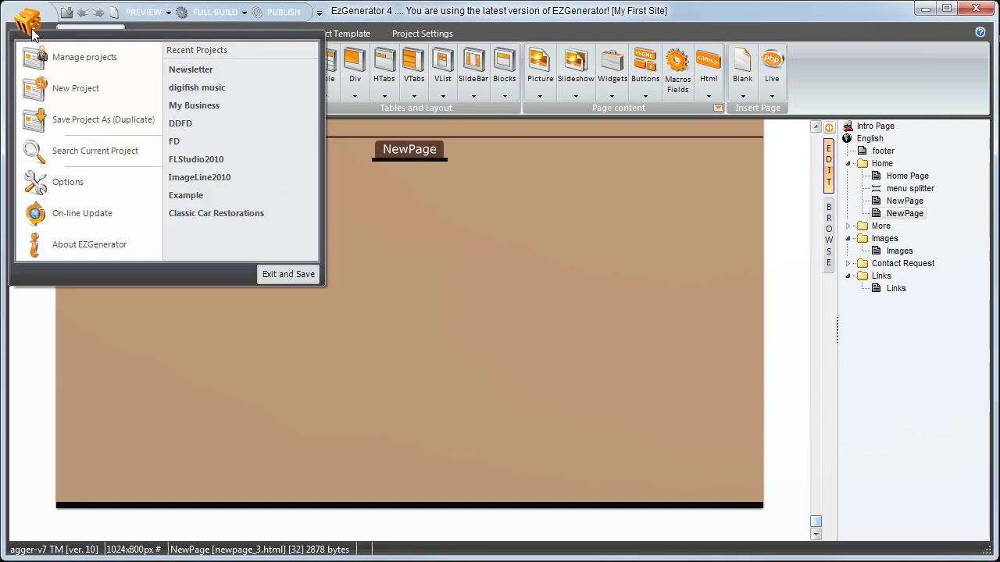
left_click(72, 89)
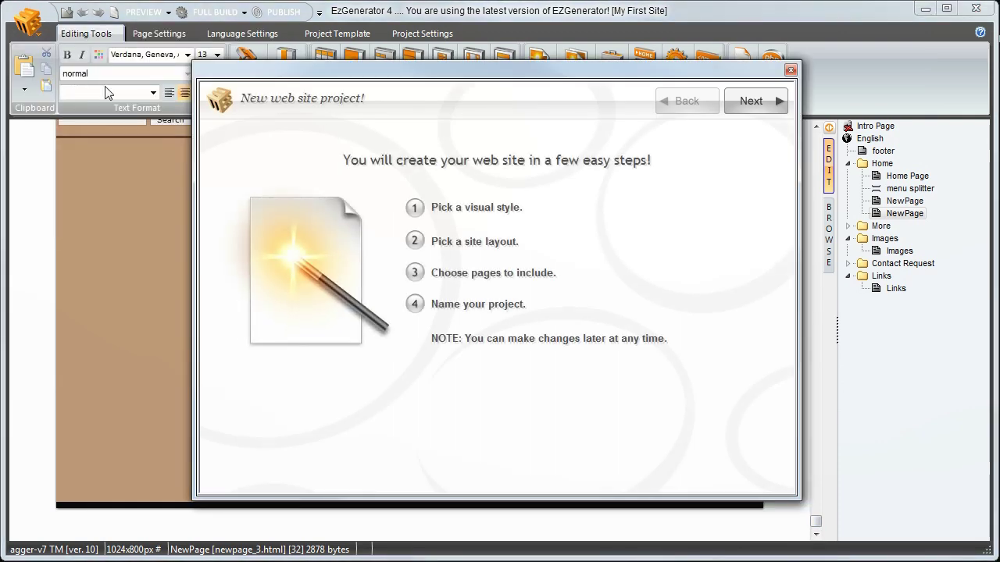
left_click_drag(341, 81, 323, 66)
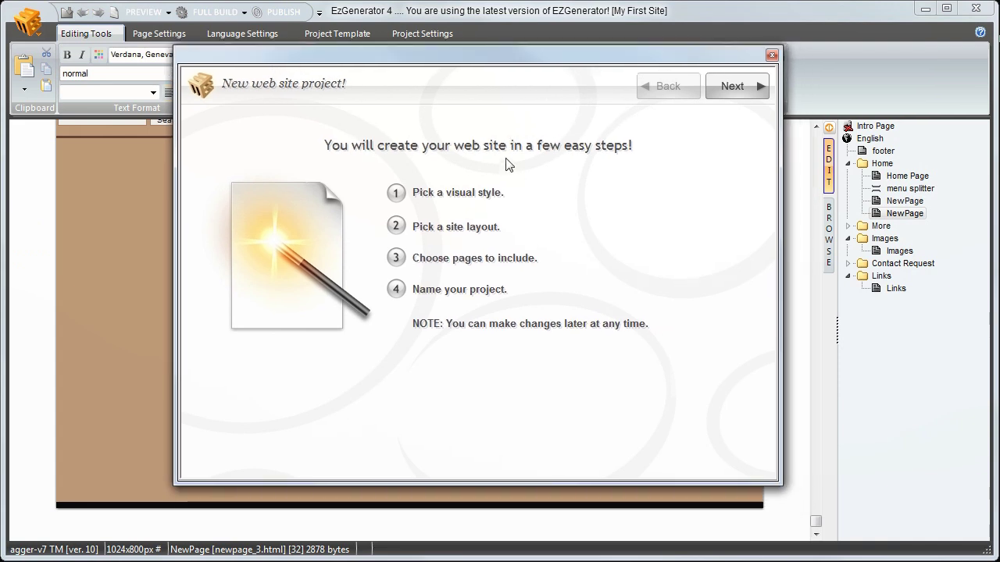
- Advance to the visual style step, filter templates to All, and preview aqua
left_click(727, 87)
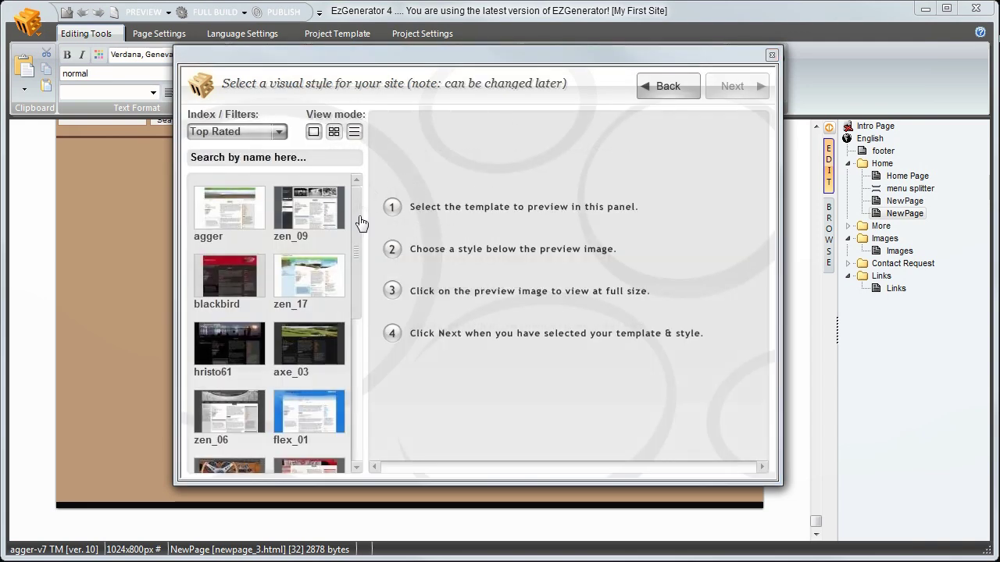
left_click_drag(361, 225, 364, 411)
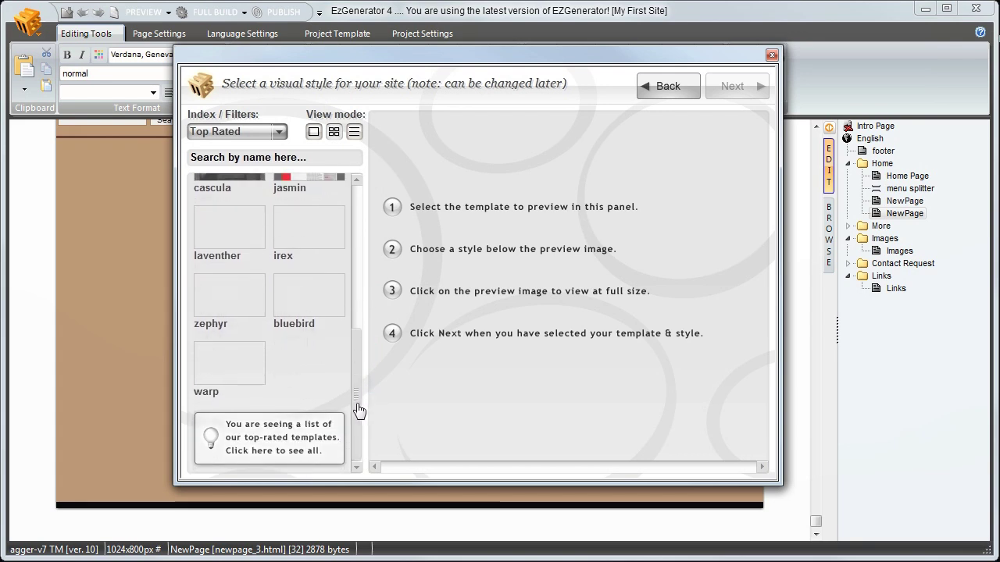
left_click_drag(355, 403, 359, 216)
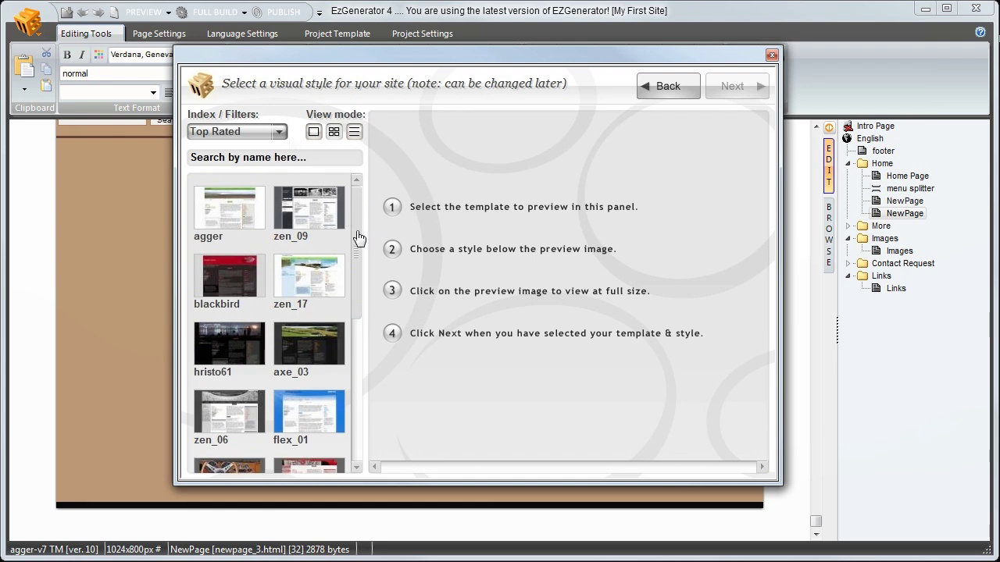
left_click(277, 133)
left_click(198, 160)
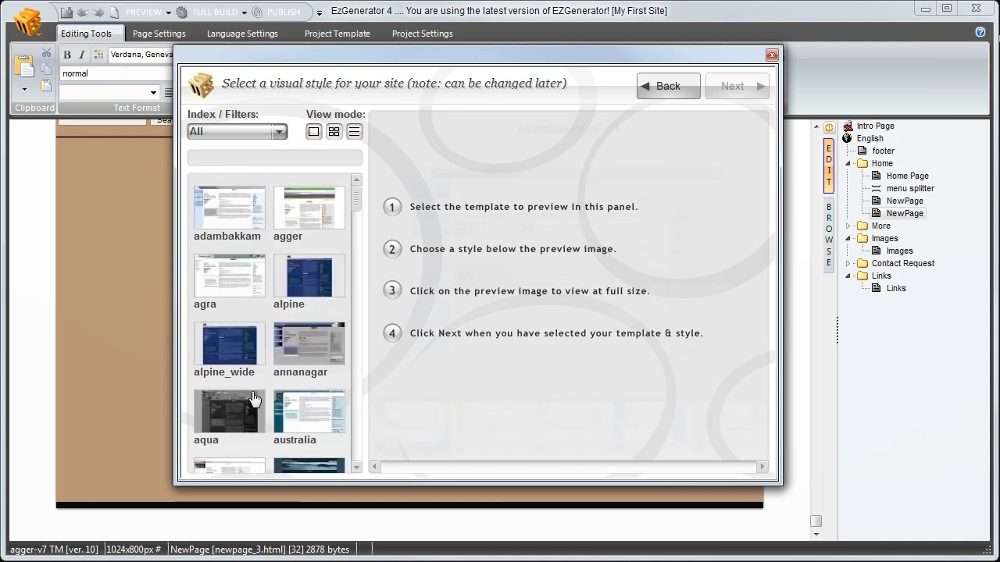
left_click(254, 399)
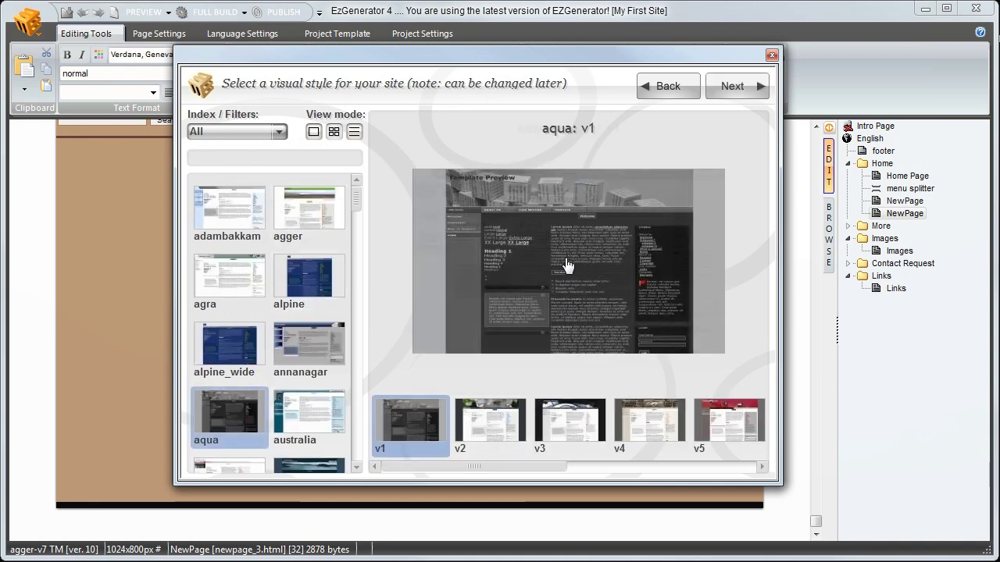
- Live-preview the aqua template and compare its v1 through v4 styles
left_click(567, 268)
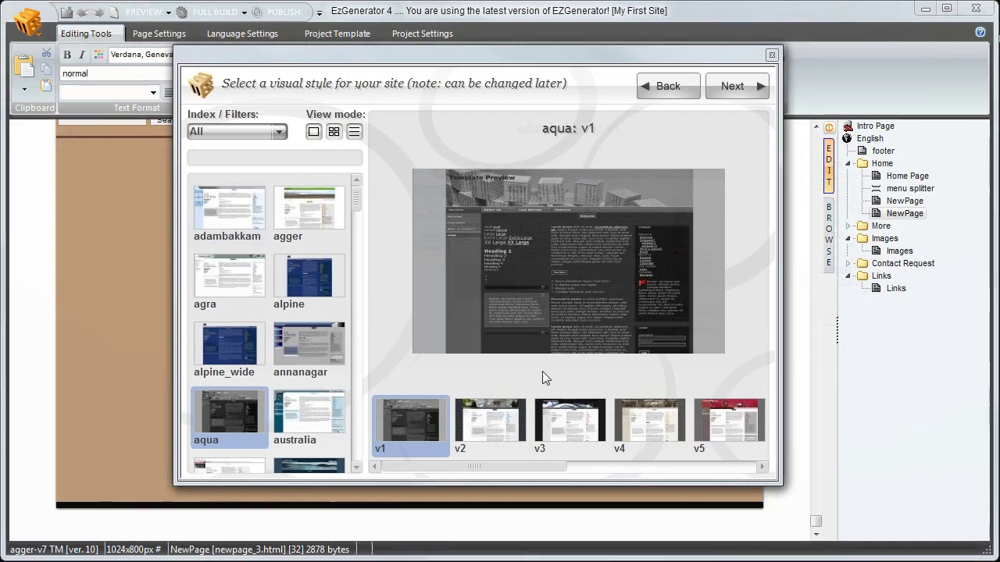
left_click(481, 410)
left_click(560, 434)
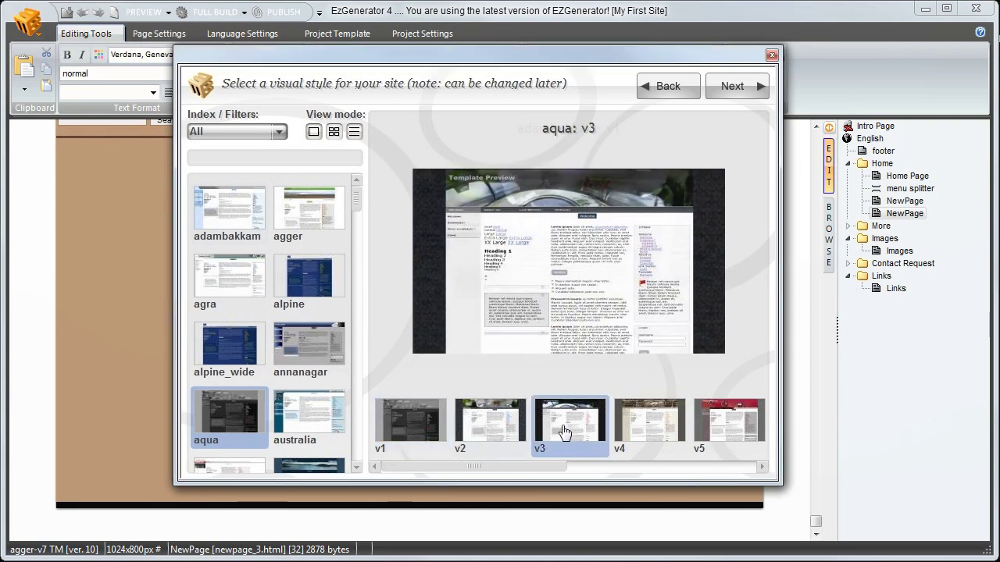
left_click(641, 431)
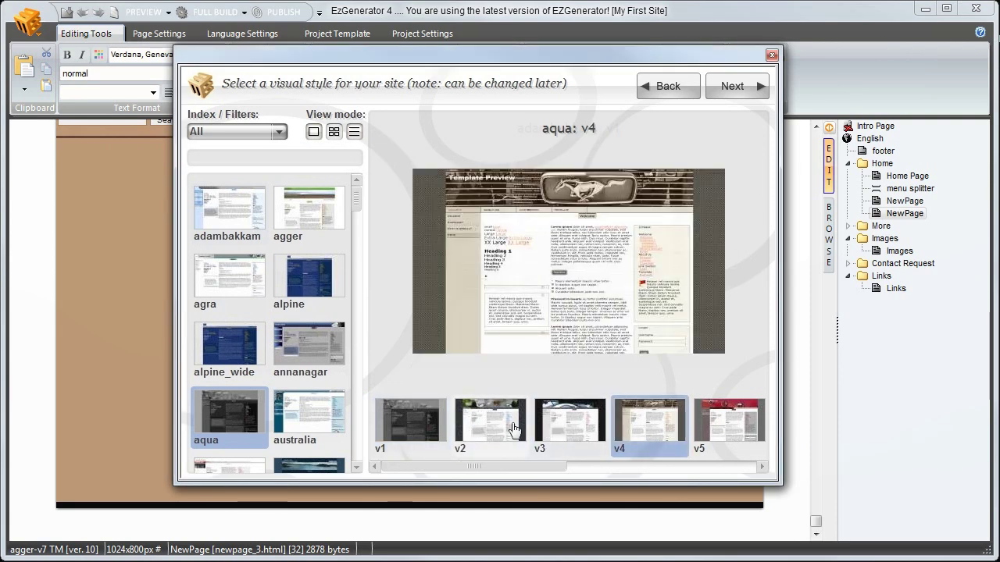
left_click(484, 429)
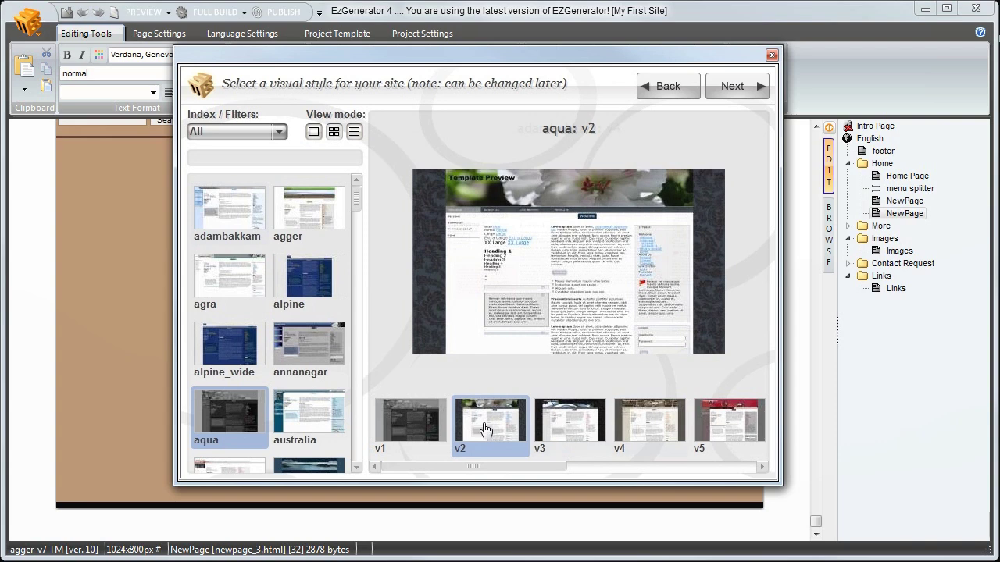
left_click(401, 422)
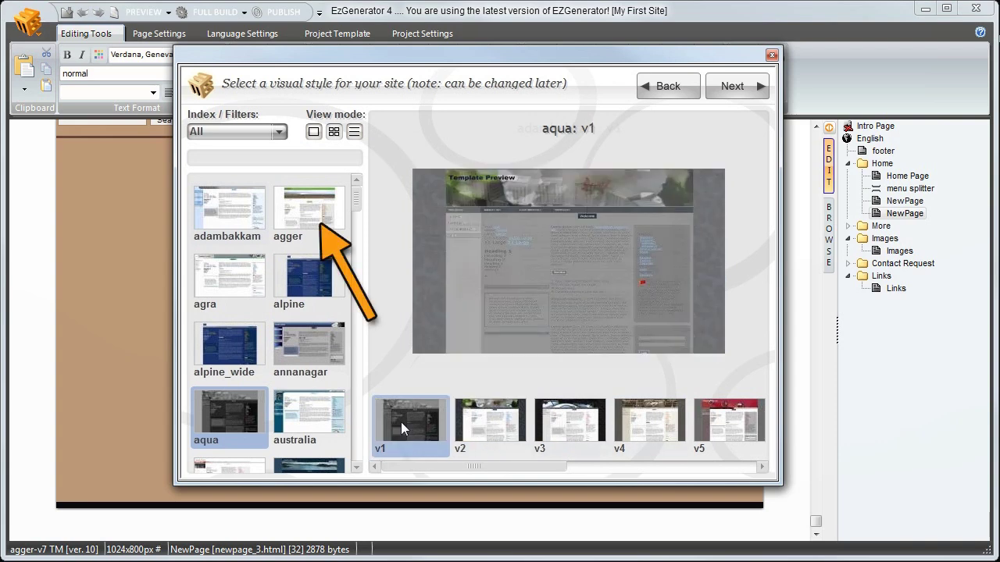
- Select the agger template's v2 style and check it in a full live preview
left_click(296, 224)
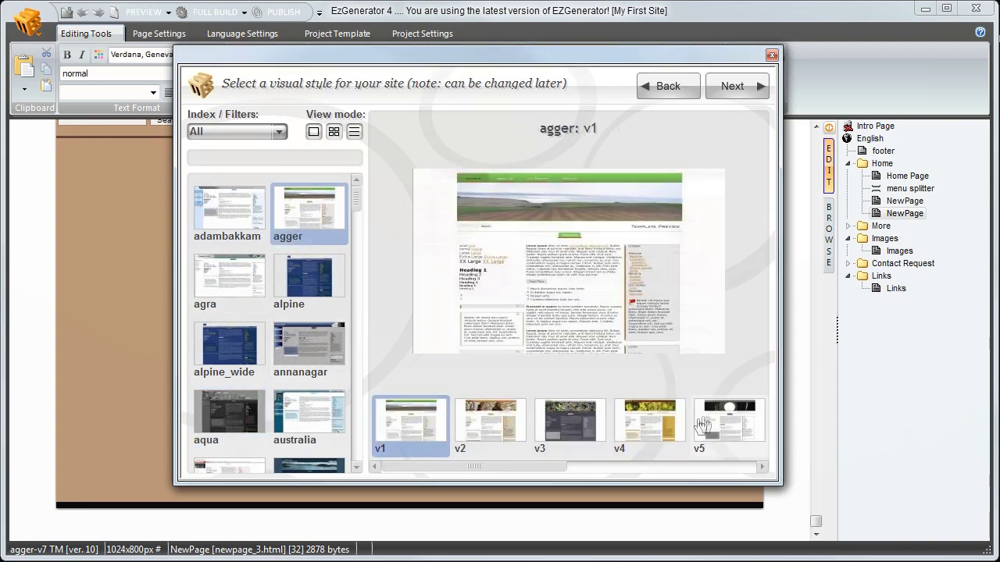
left_click(498, 429)
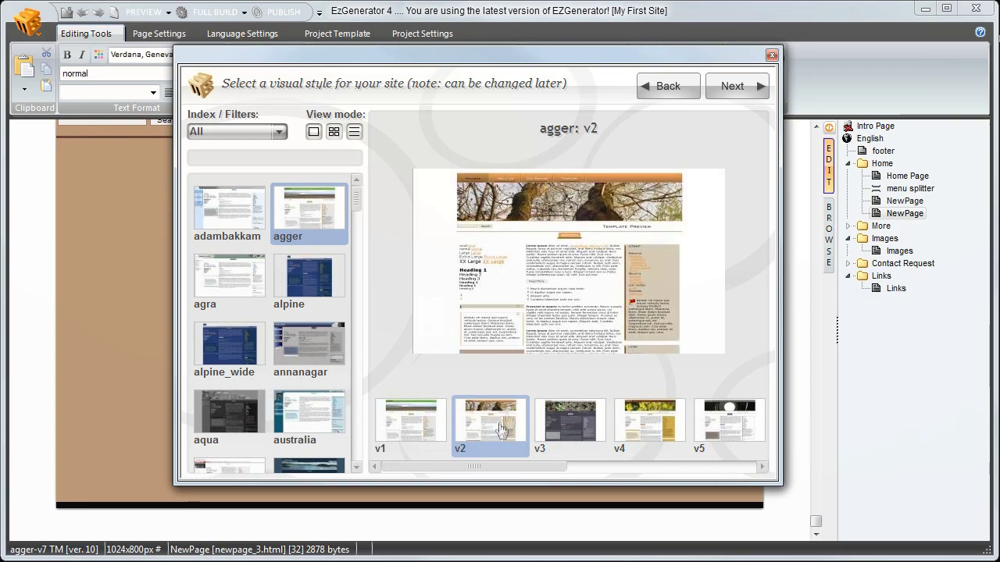
left_click(536, 297)
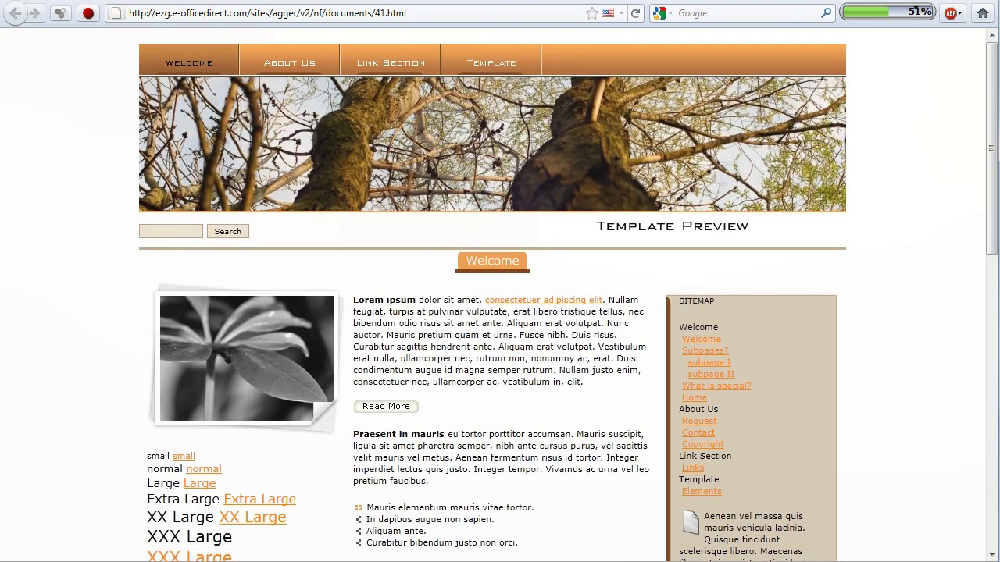
key("alt+F4")
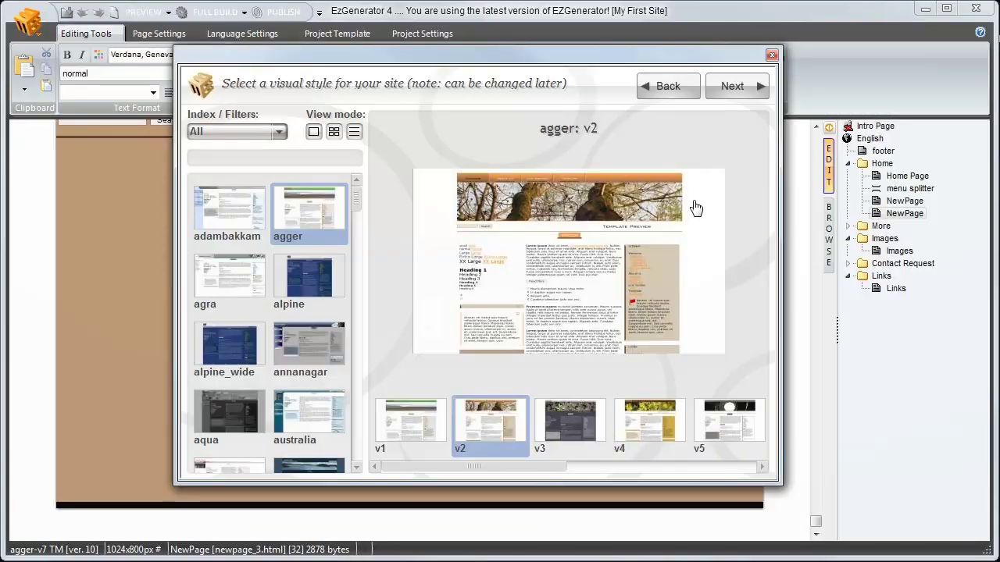
- Move on to the project type step and choose Personal Site
left_click(738, 87)
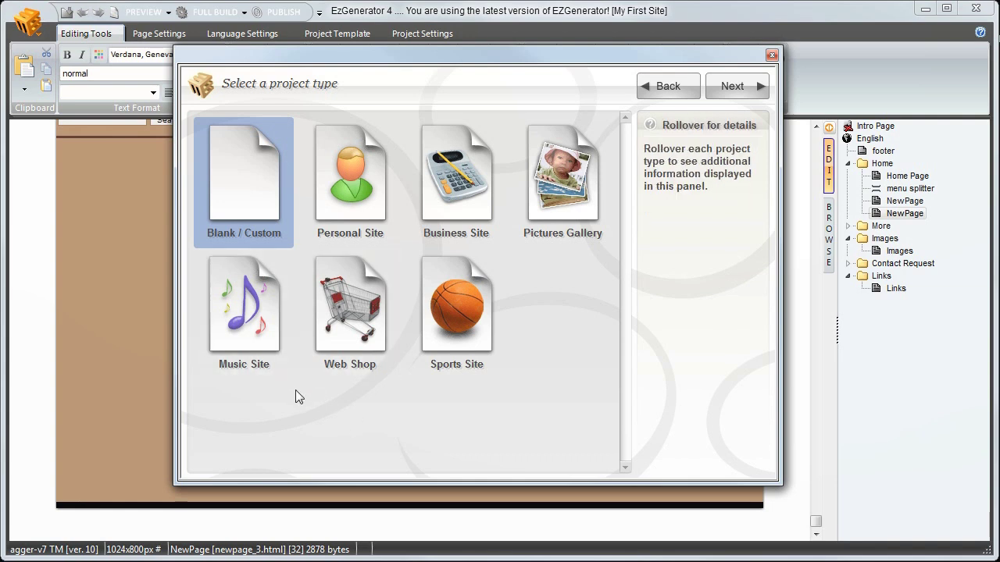
mouse_move(275, 191)
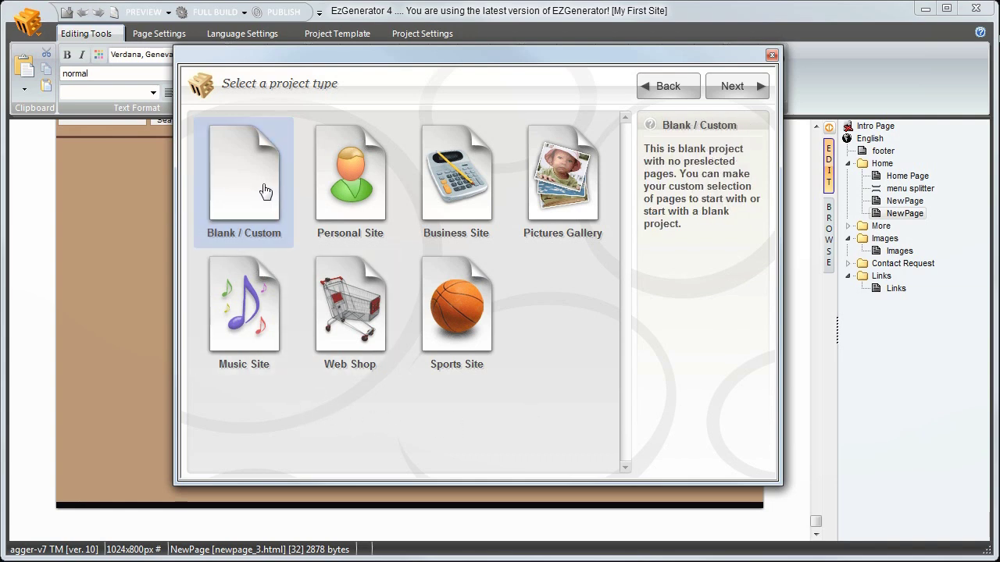
left_click(354, 191)
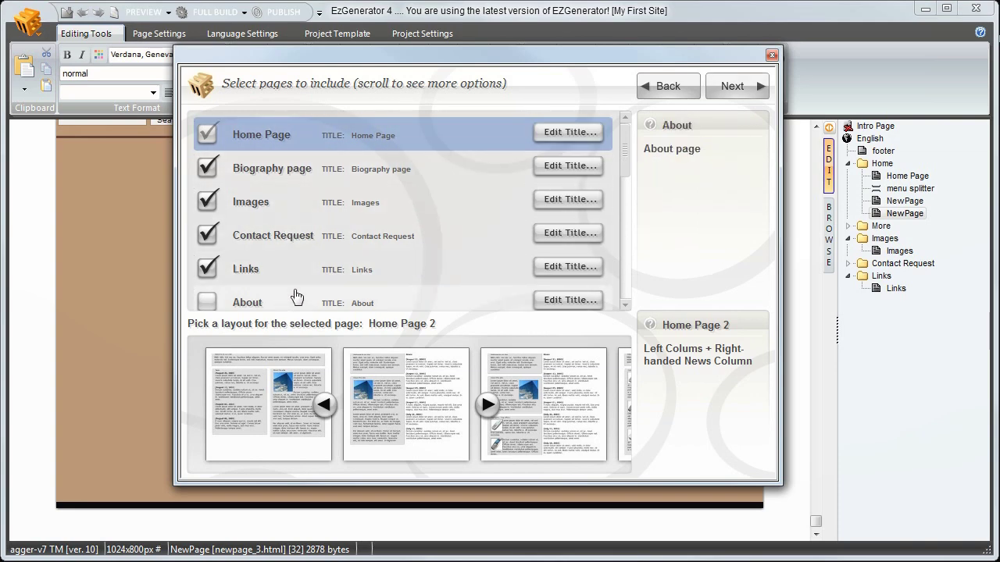
- Add a Calendar page to the preselected pages and continue to project details
left_click_drag(624, 152, 477, 224)
scroll(476, 223, "down", 1)
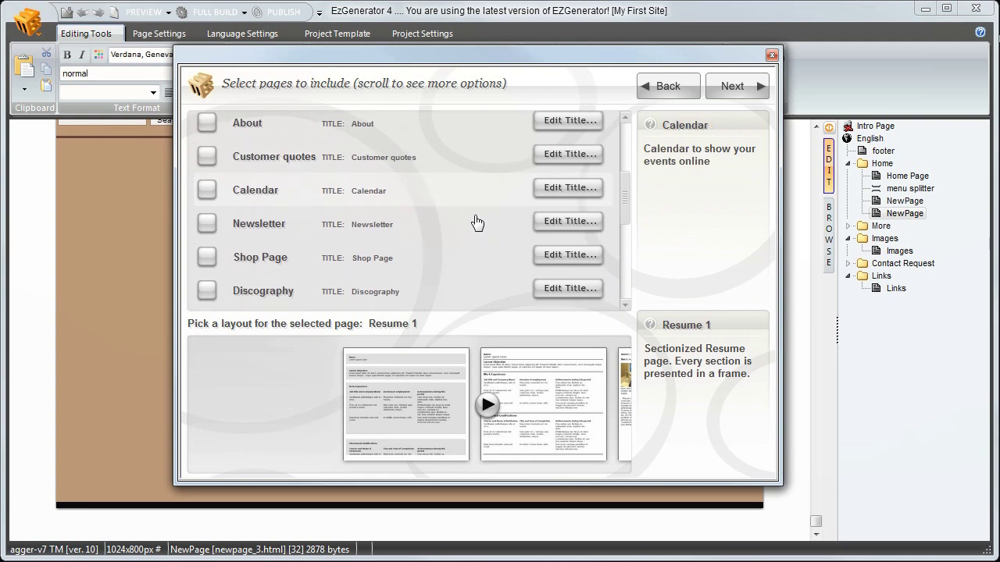
left_click(211, 193)
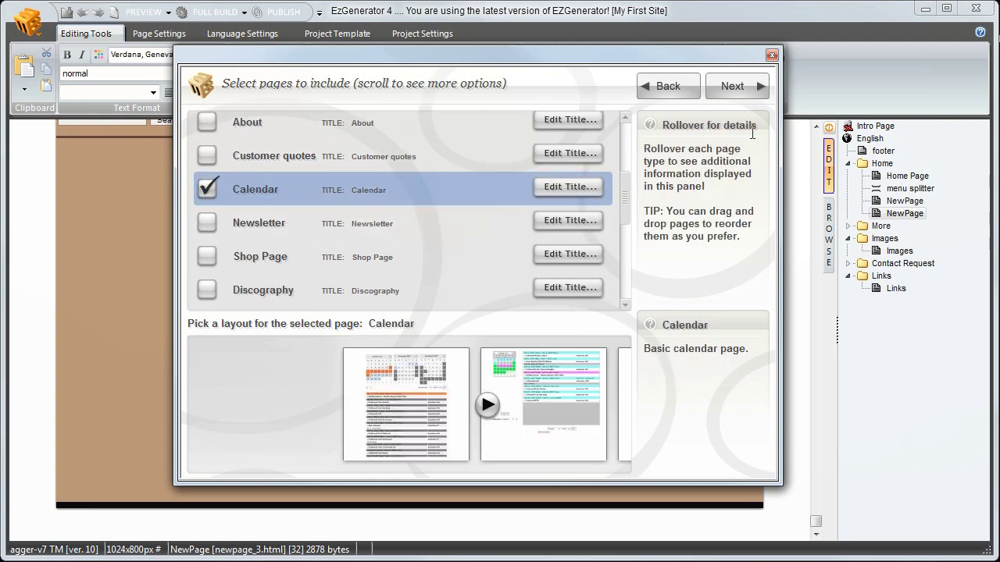
left_click(732, 88)
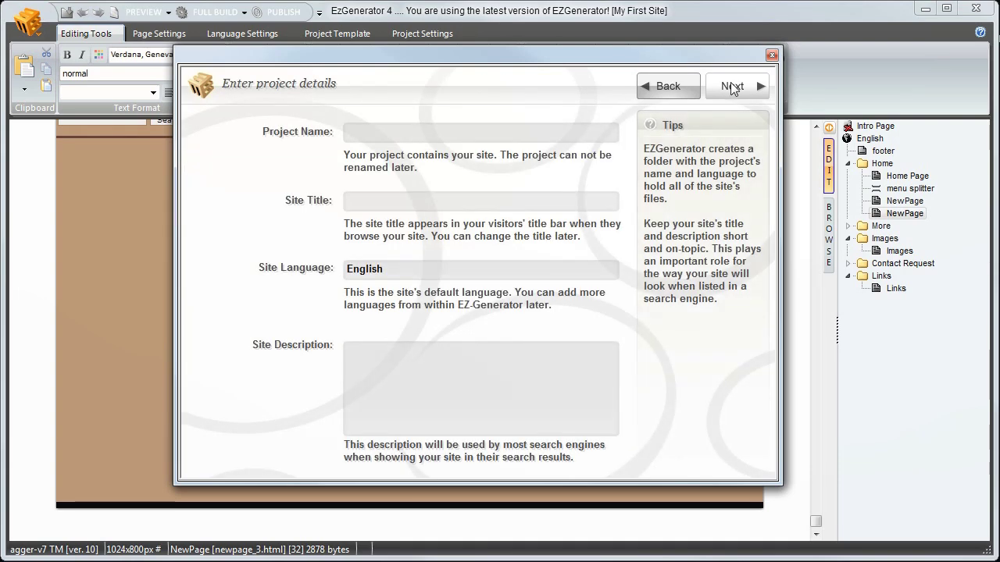
- Name the project 'My Personal Page' with site title 'Scotts World' and create it
type("My Pe")
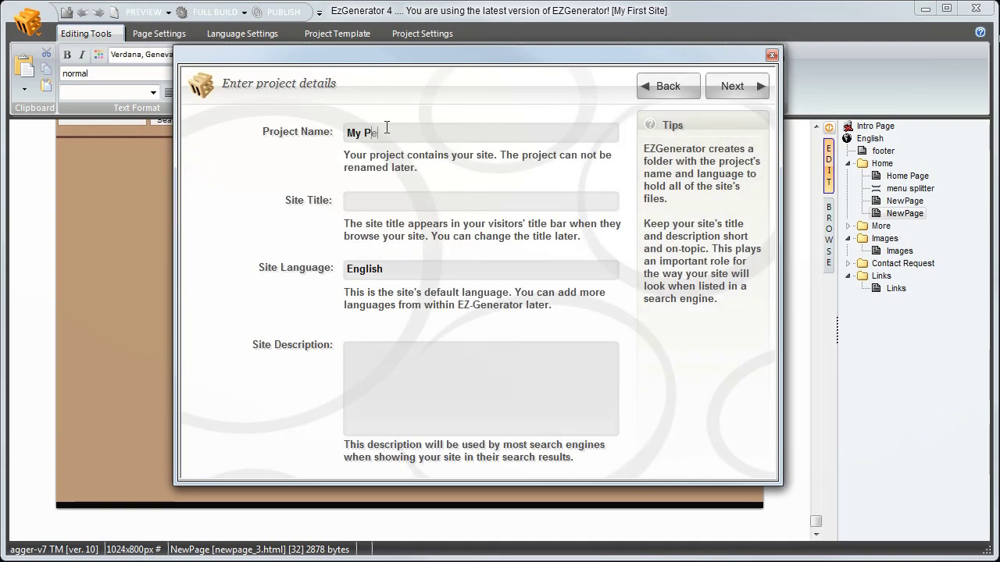
type("rsonal Page")
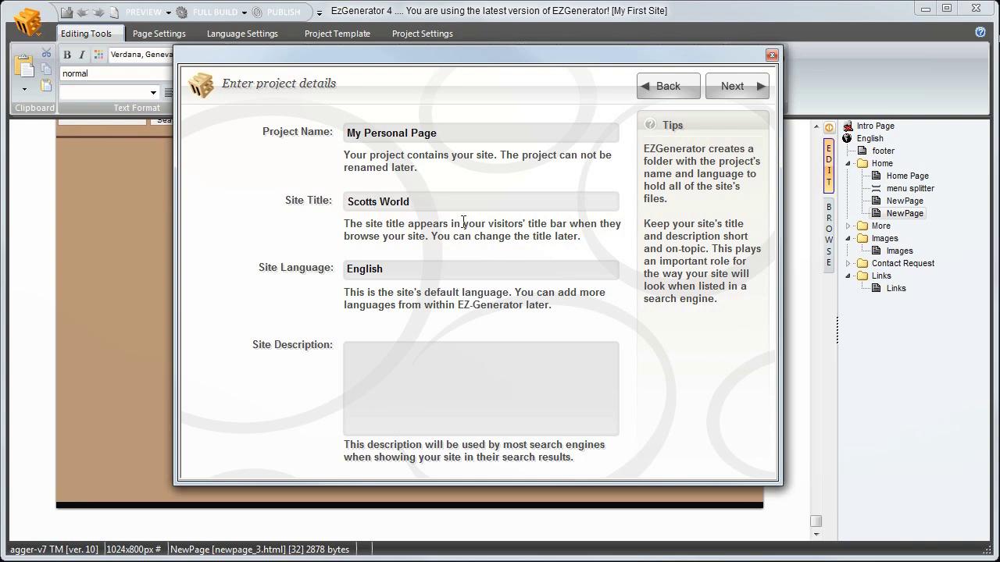
double_click(395, 360)
type("Scotts site")
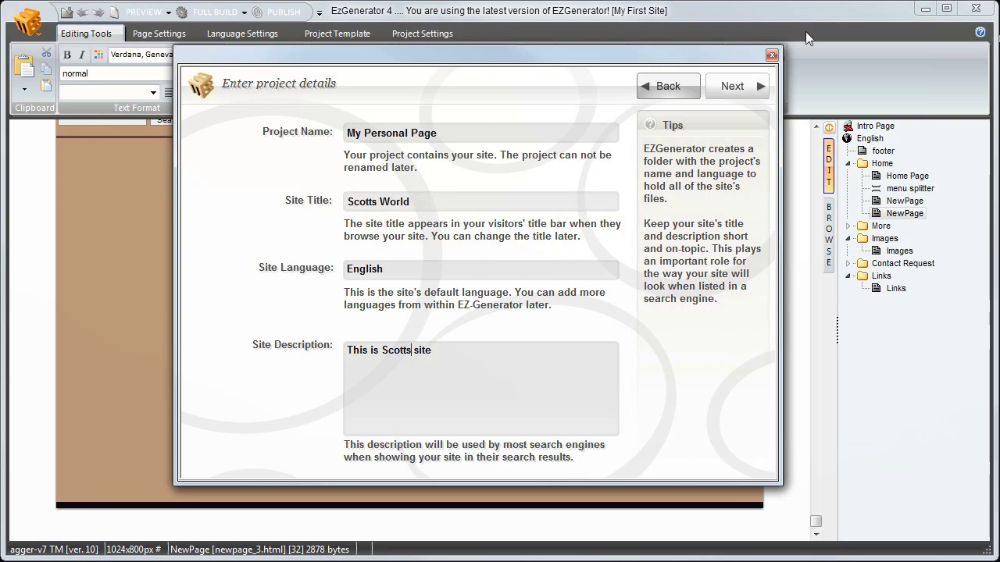
left_click(734, 88)
left_click(734, 88)
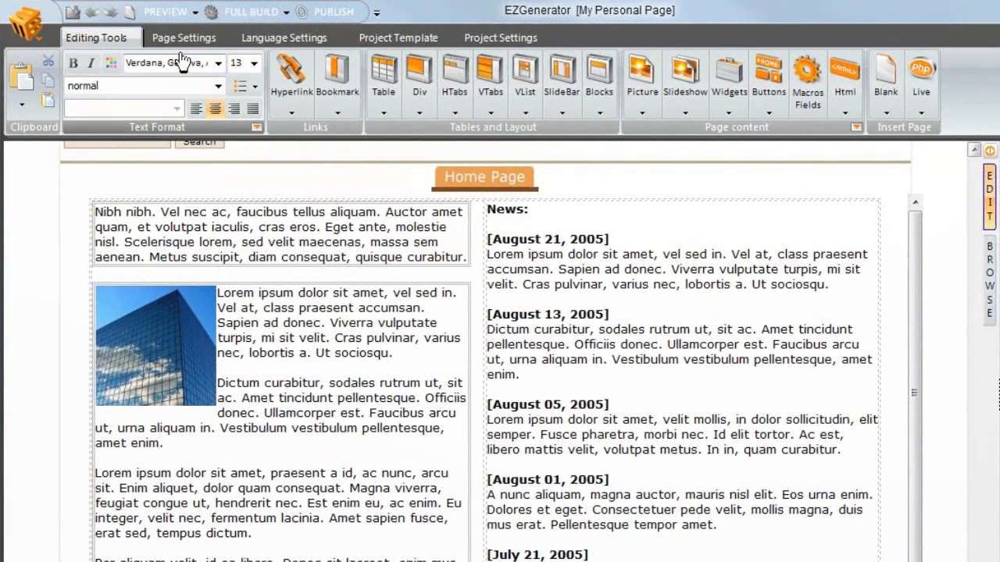
left_click(185, 37)
- Look through the Language, Project Template and Project Settings ribbon options, then return to Editing Tools
left_click(301, 37)
left_click(373, 41)
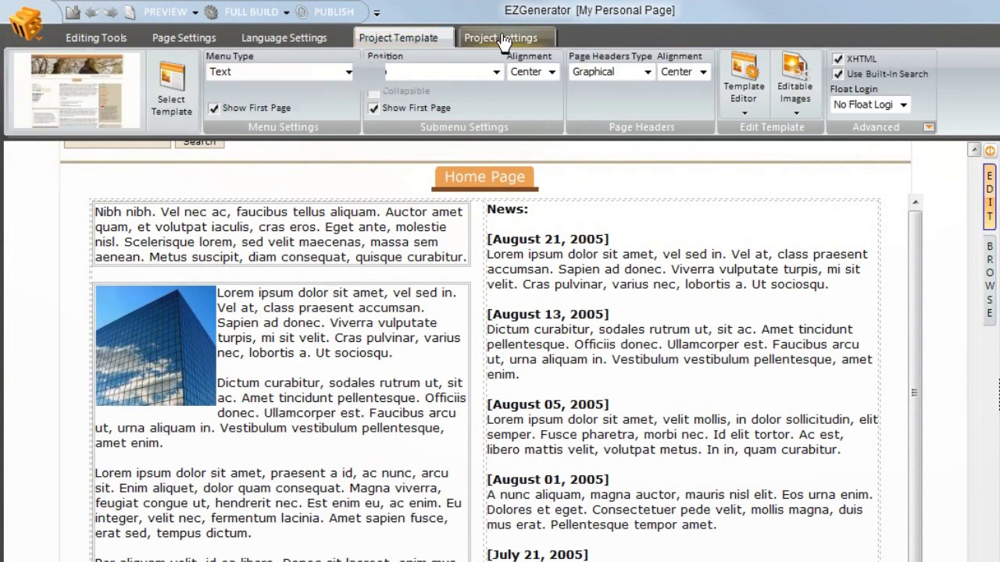
left_click(488, 37)
left_click(95, 40)
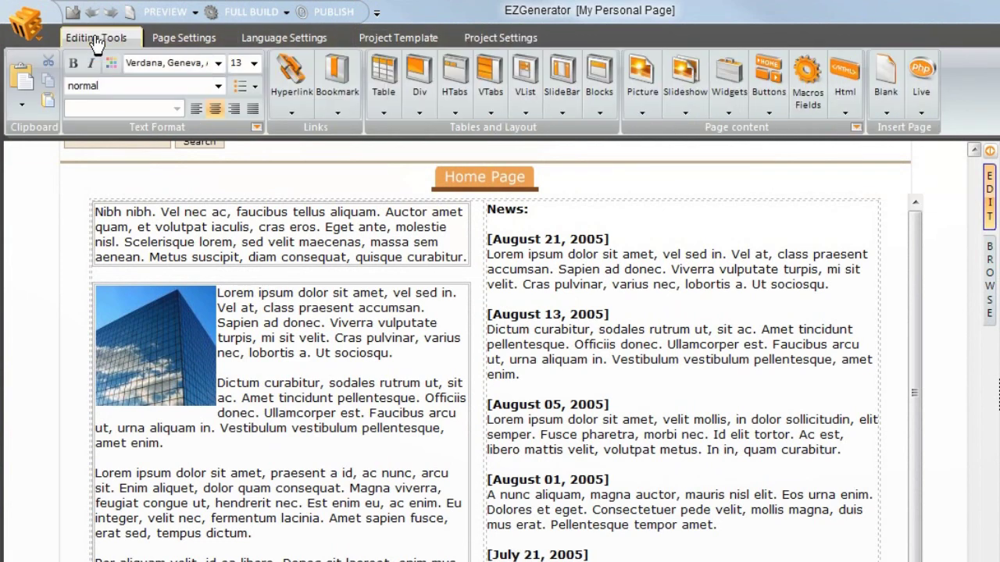
- Preview the Home Page in browse mode, scroll through it, and return to edit mode
left_click(991, 283)
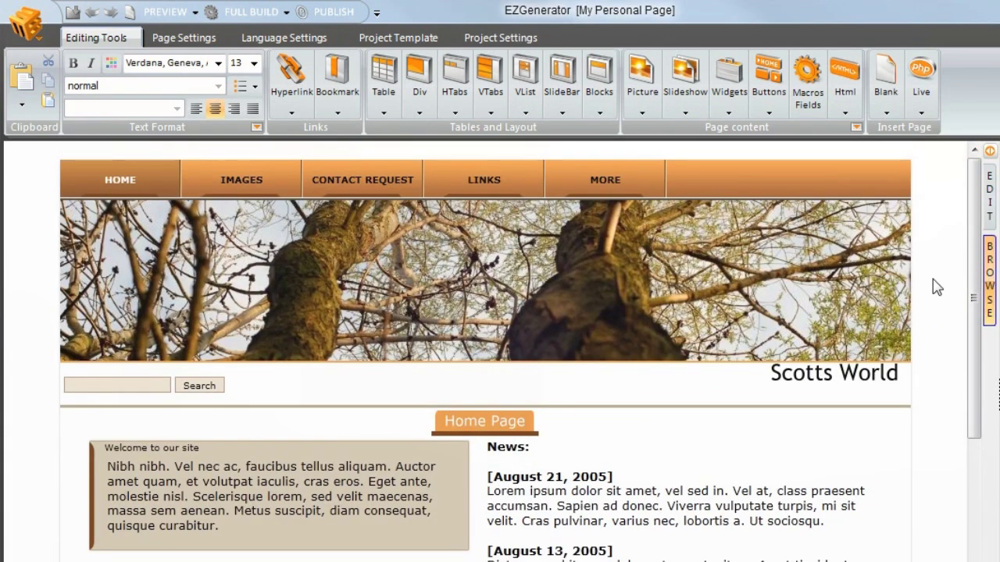
left_click_drag(972, 259, 964, 392)
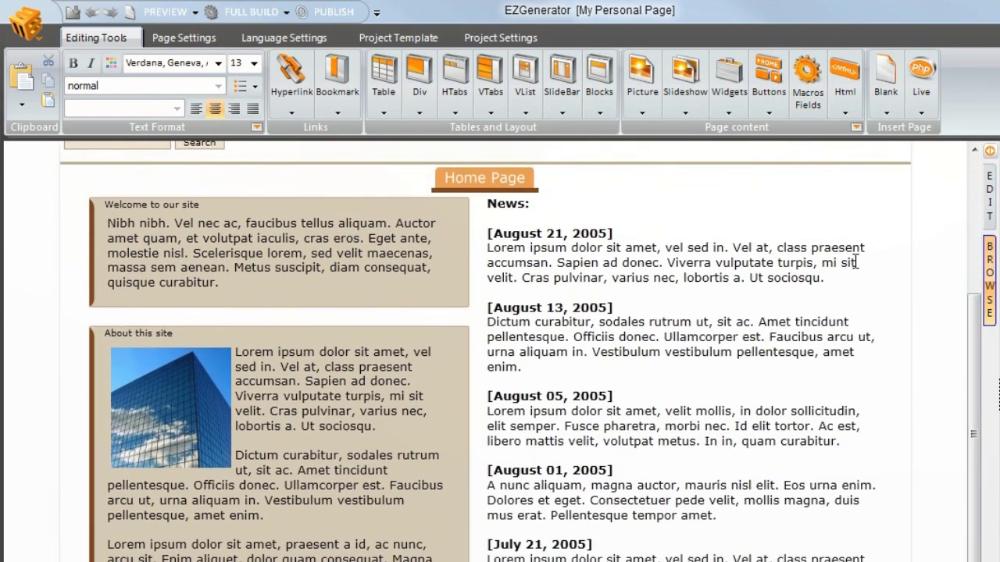
left_click(984, 210)
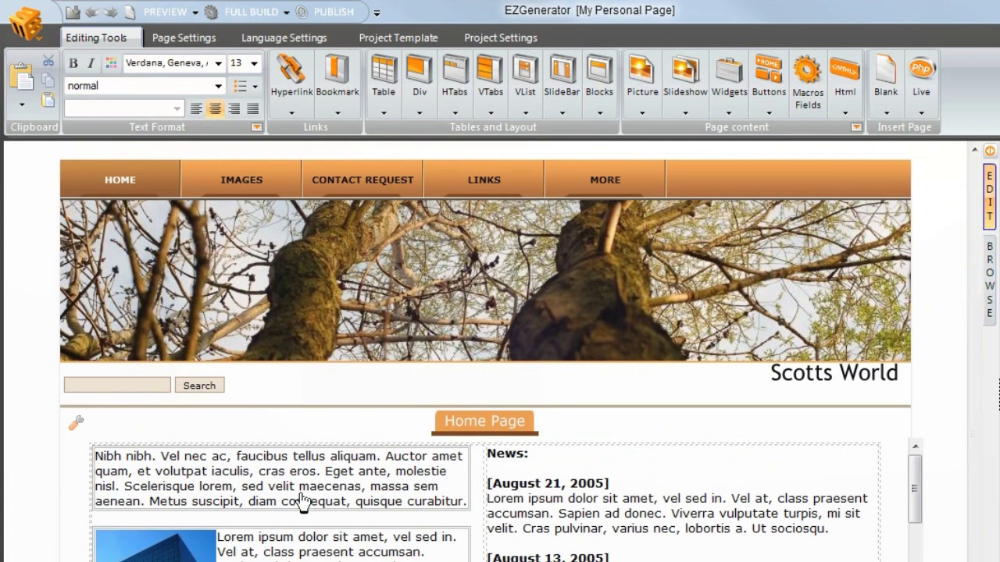
- Replace the first box's placeholder with 'Hi and welcome to my home page...' and preview it
left_click(462, 504)
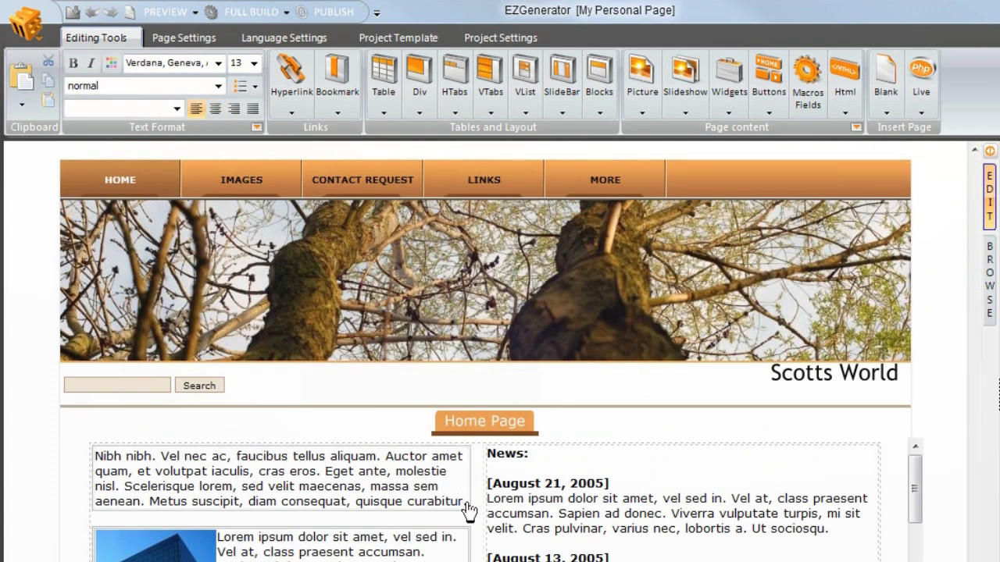
left_click_drag(462, 505, 105, 442)
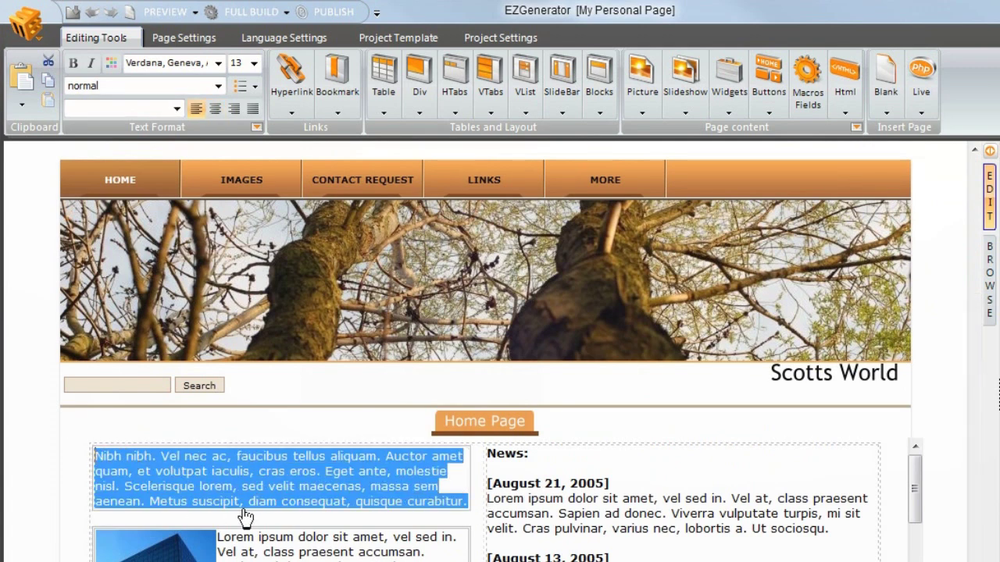
type("Hi and welcome to my home page...")
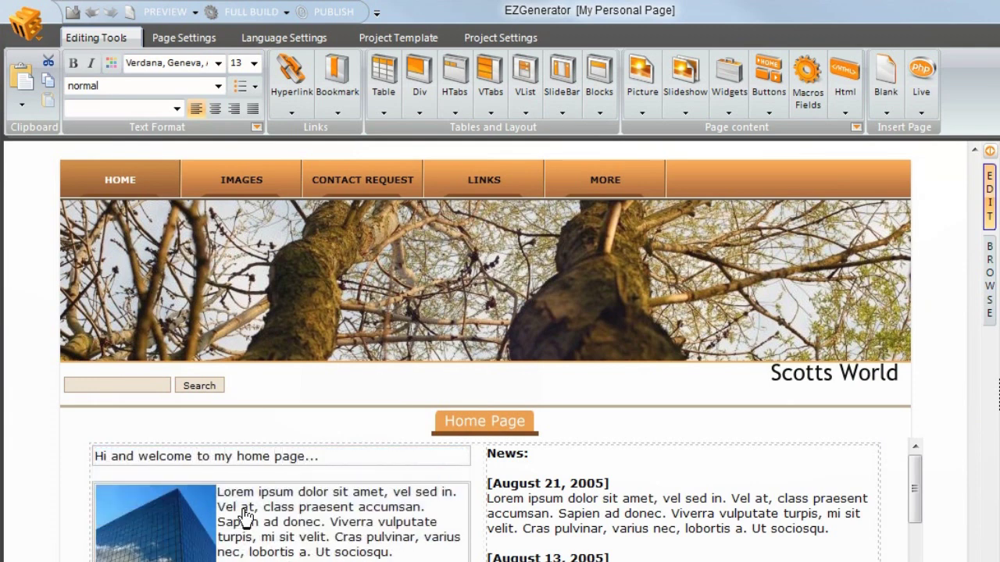
left_click(991, 287)
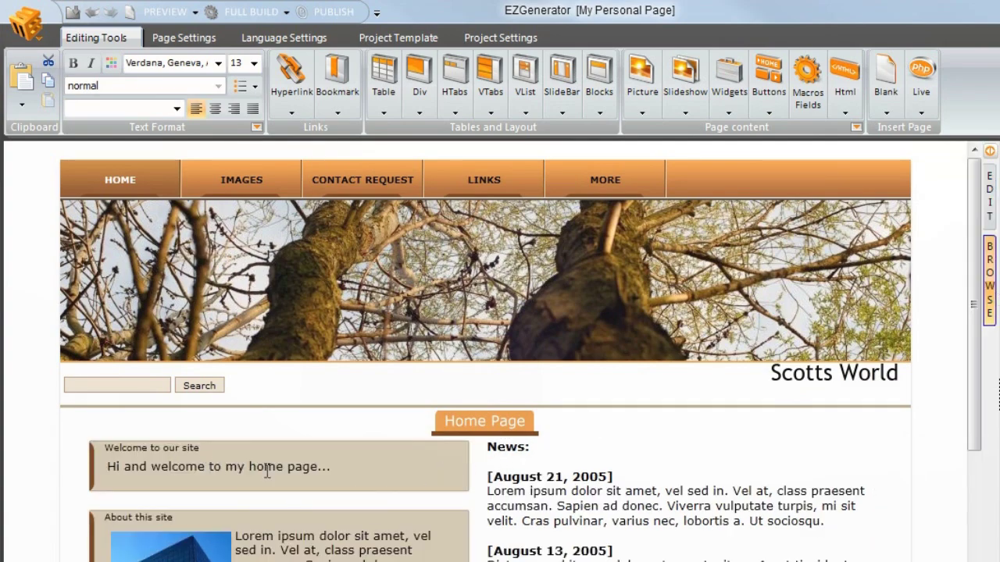
left_click(989, 187)
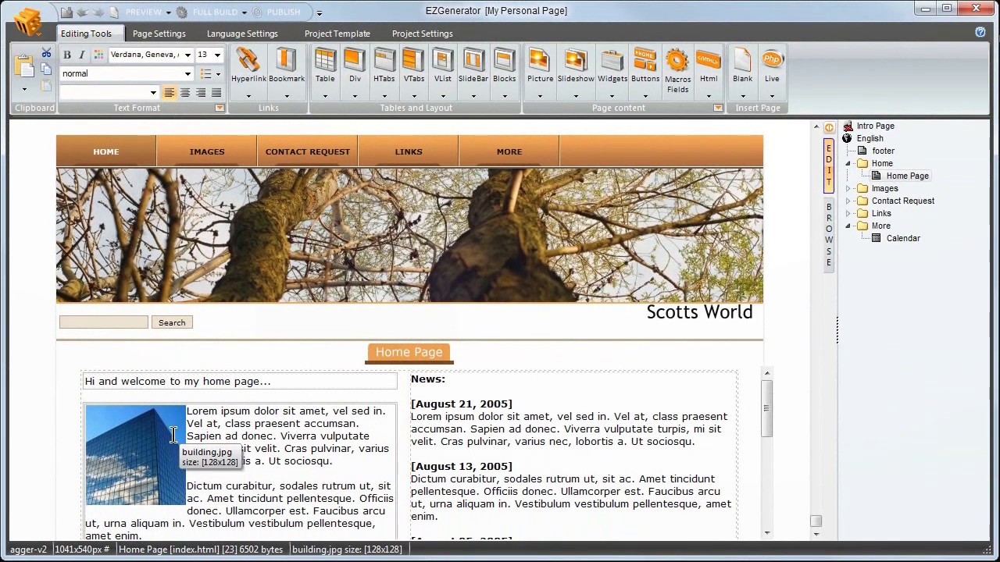
double_click(156, 441)
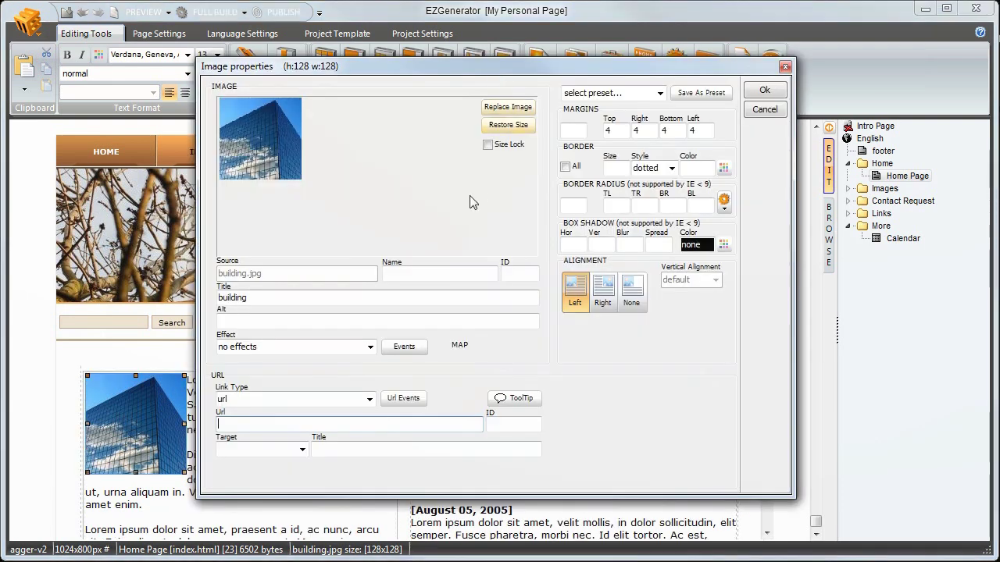
left_click(493, 107)
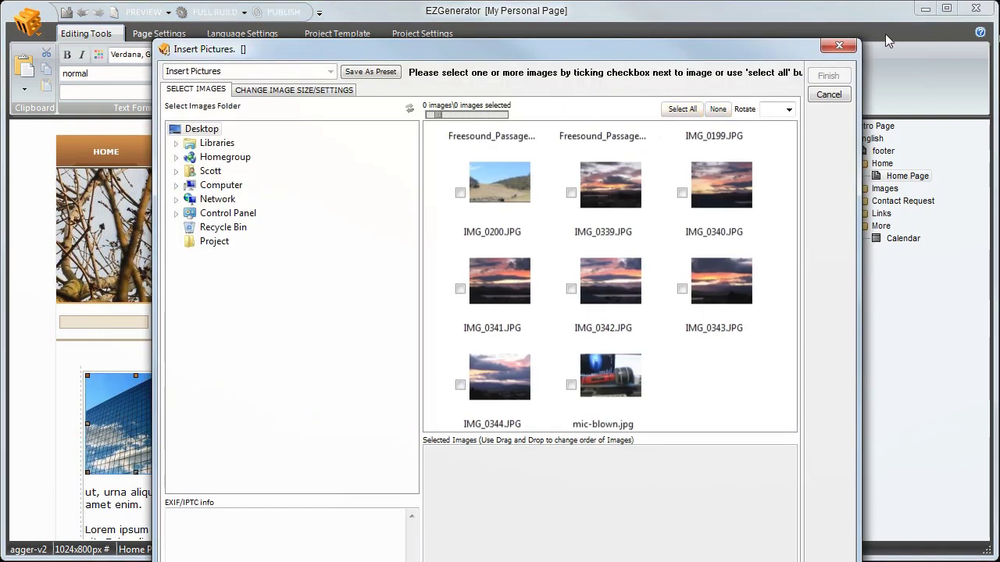
left_click(839, 45)
left_click(765, 110)
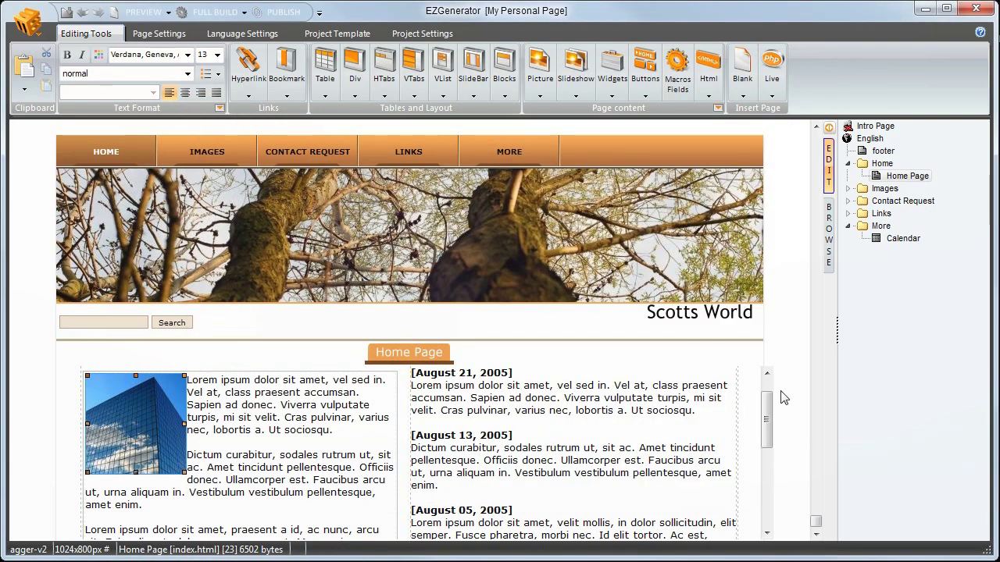
scroll(771, 395, "up", 5)
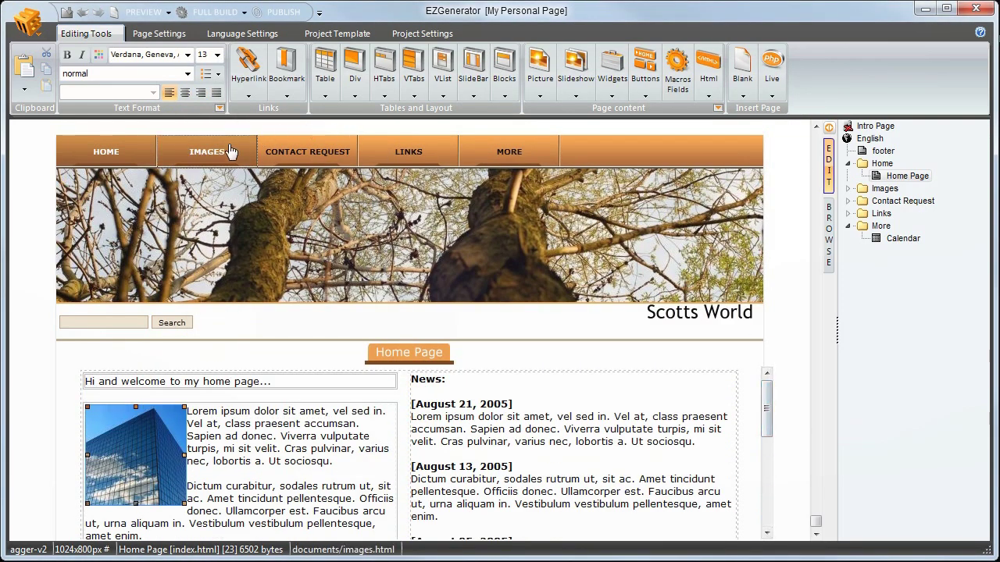
- Open the Images page and scroll through its Morbi gravida heading and flower photos
left_click(227, 151)
left_click_drag(767, 410, 767, 383)
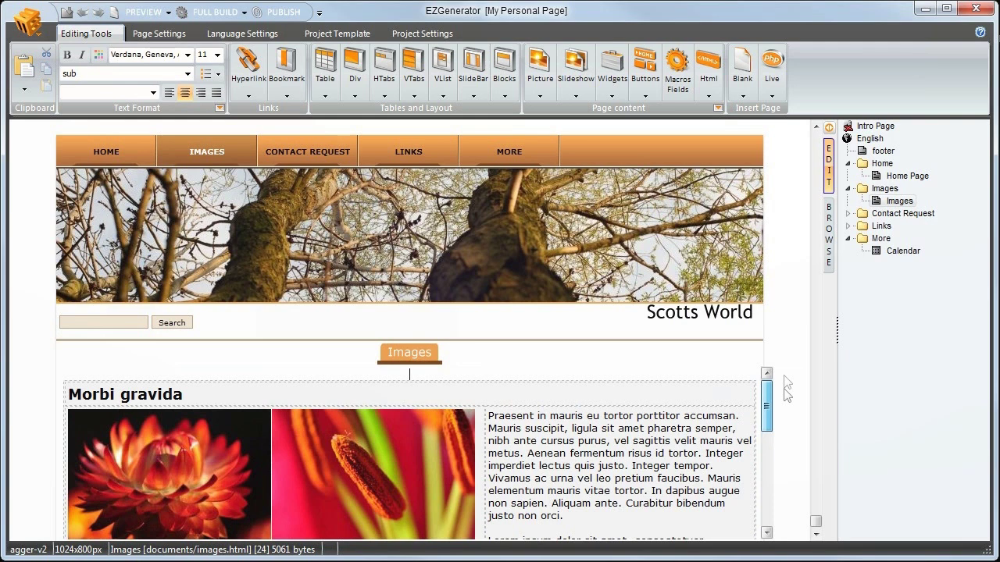
left_click(331, 33)
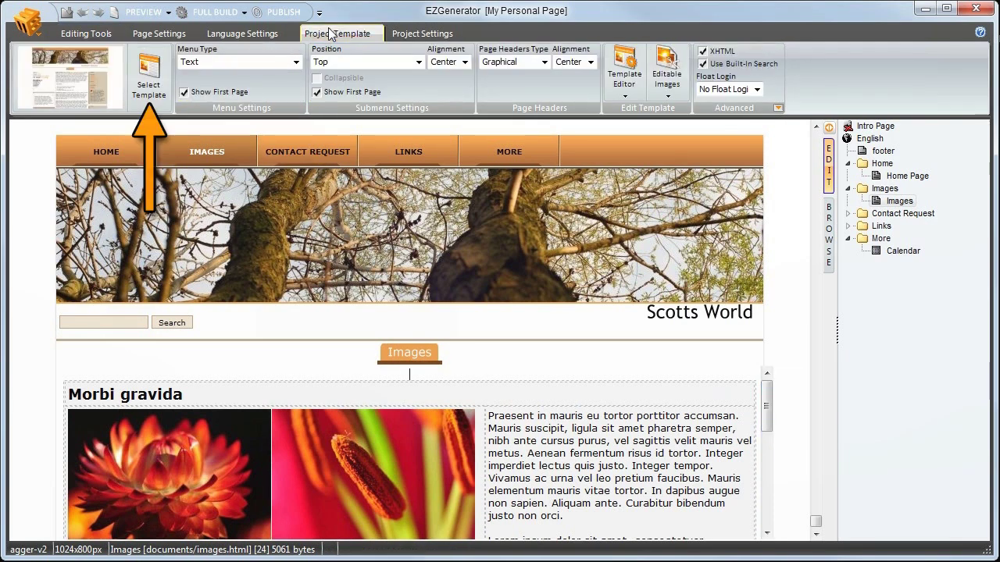
- Choose blackbird from the template list, download it, and confirm applying it
left_click(154, 76)
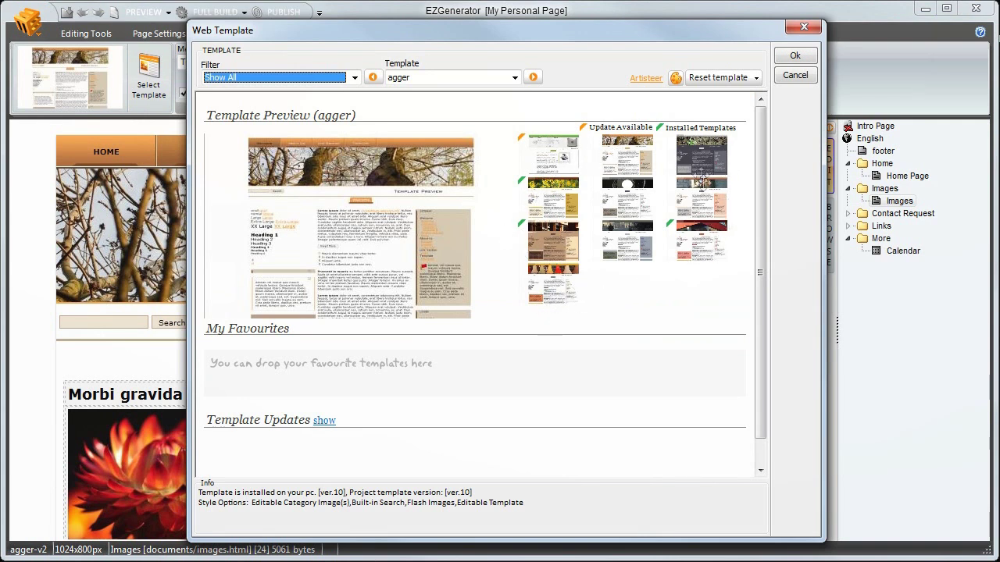
left_click(515, 78)
scroll(449, 226, "down", 1)
scroll(453, 222, "down", 5)
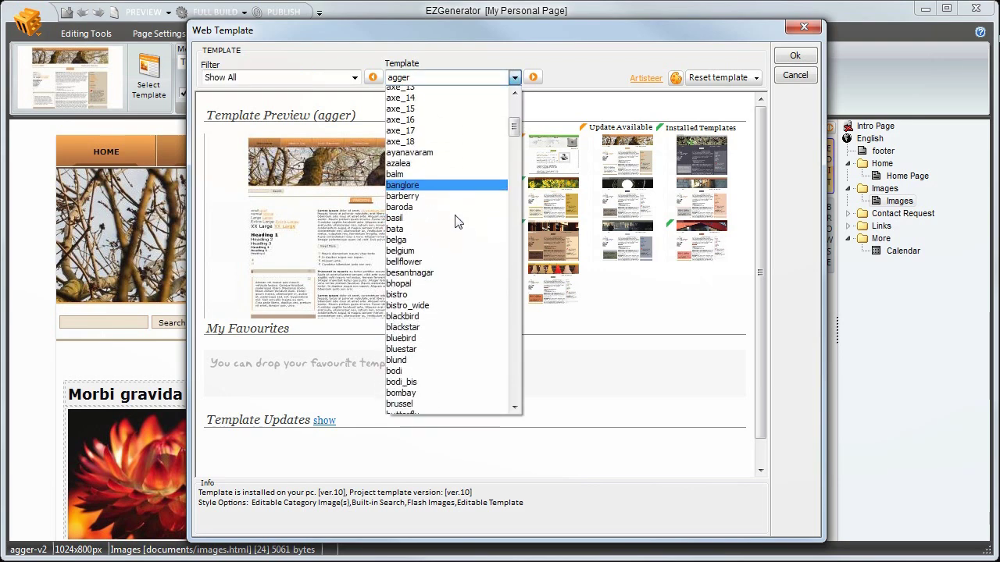
left_click(409, 298)
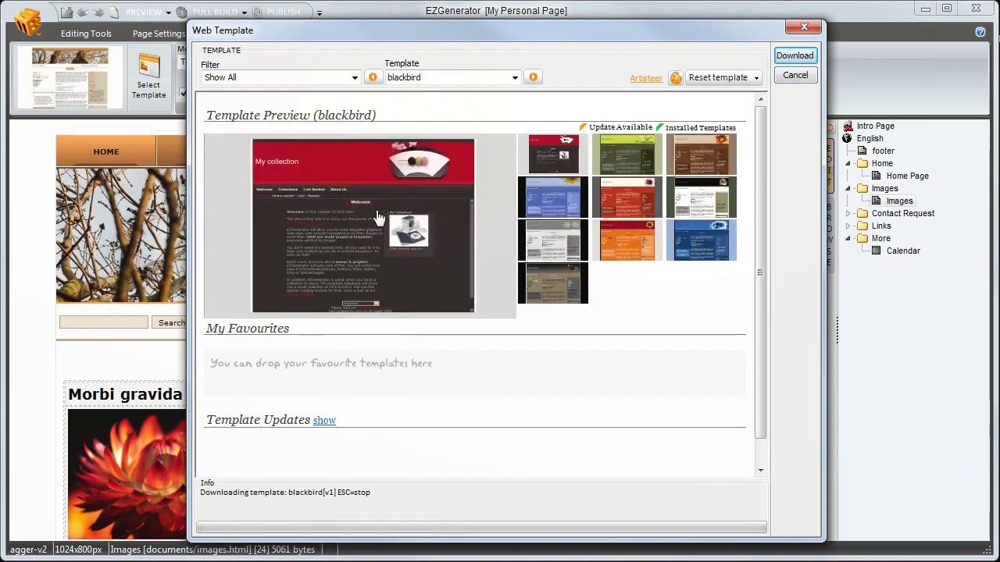
key("Return")
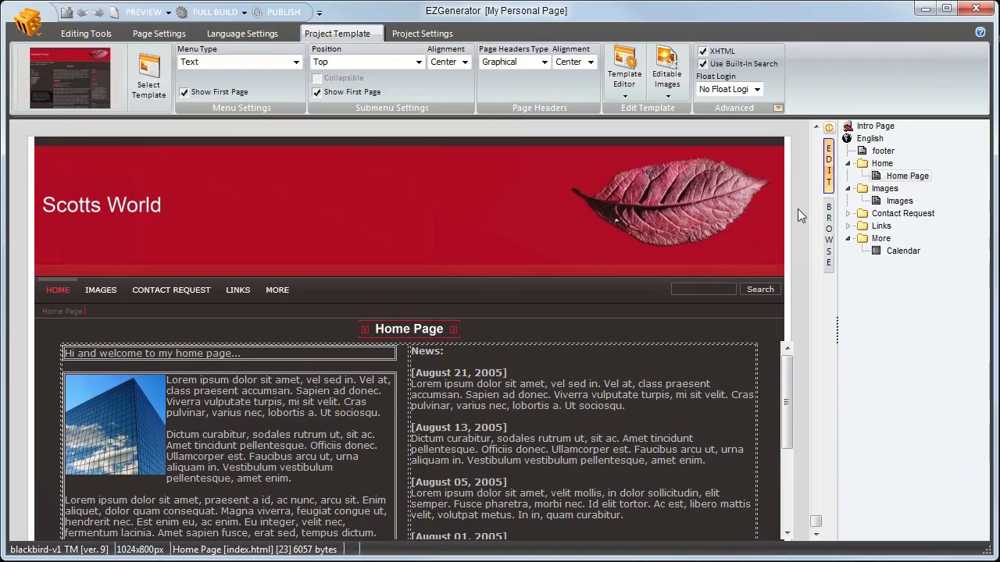
- Preview the restyled Home Page and then the Images page in browse mode, scrolling through each
left_click(830, 251)
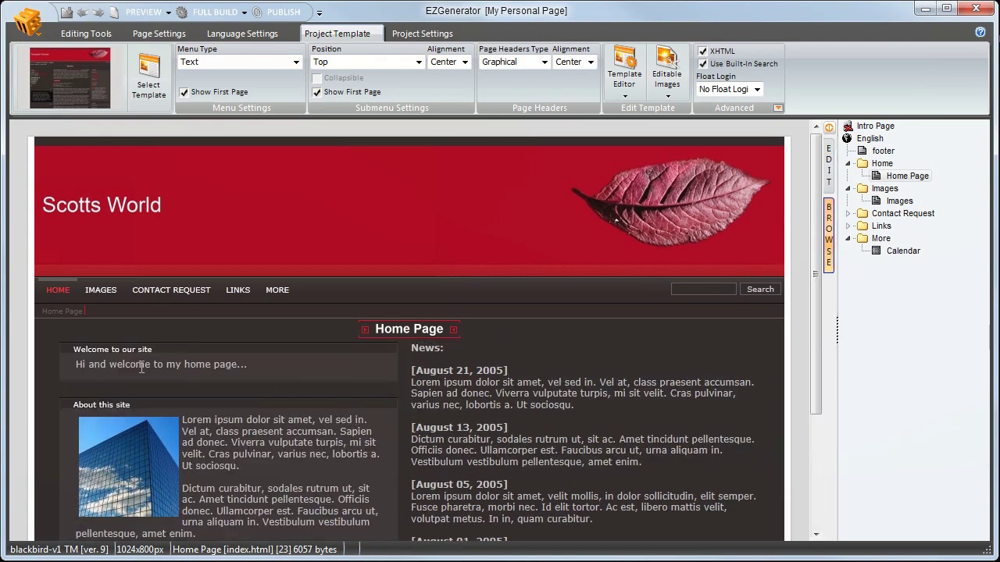
left_click_drag(815, 250, 820, 227)
left_click(101, 291)
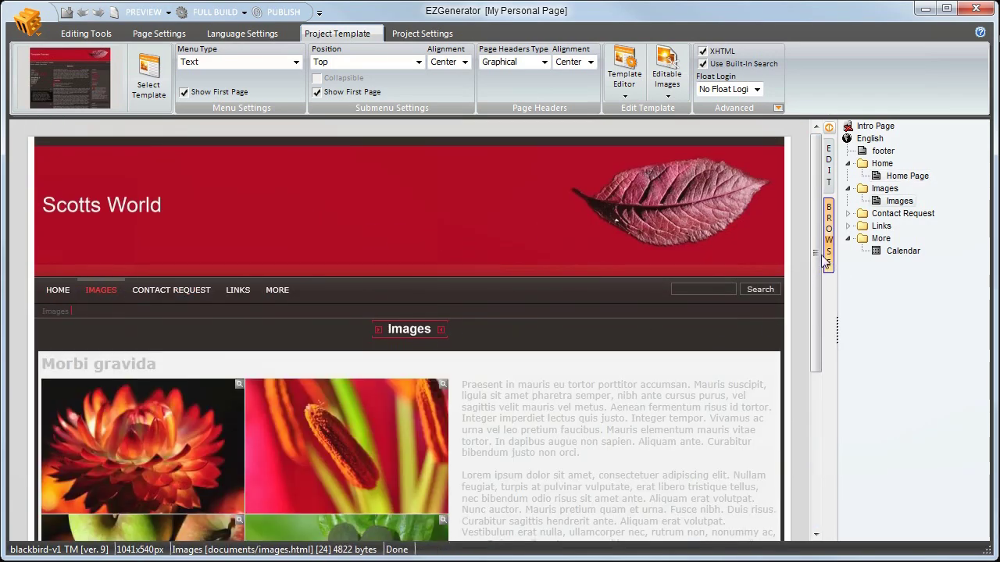
left_click_drag(816, 272, 815, 219)
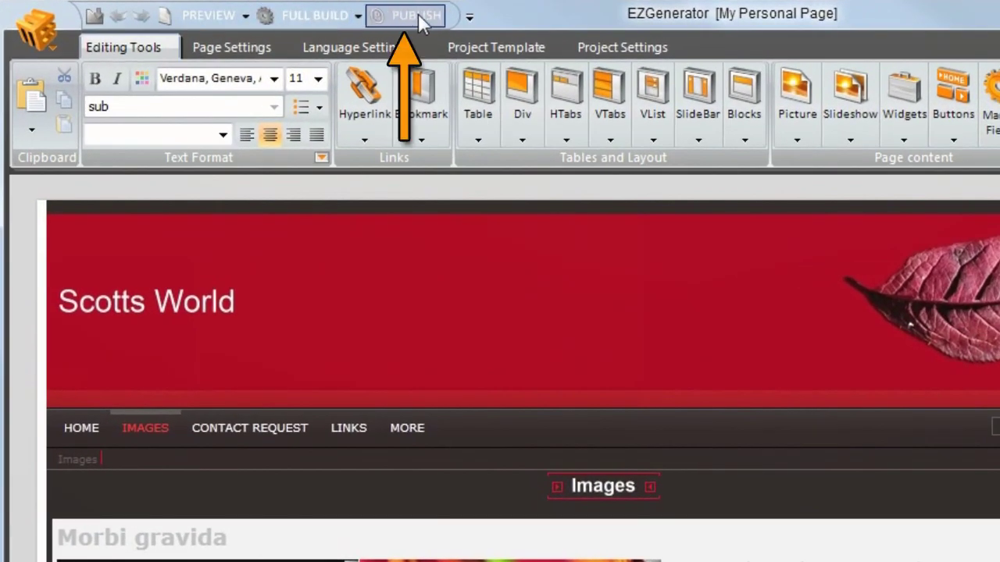
- Start publishing and move the Project Settings upload window higher on screen
left_click(417, 15)
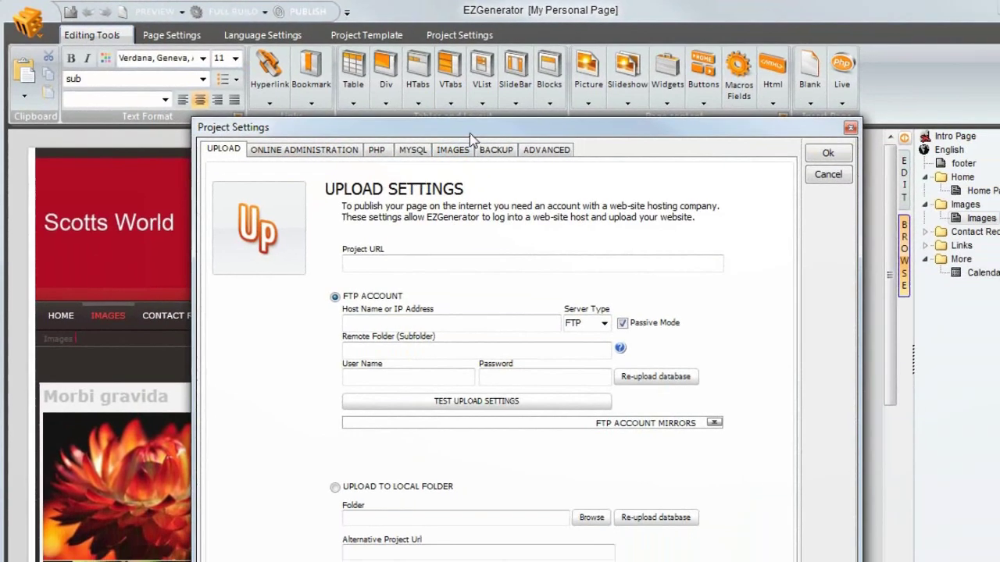
left_click_drag(617, 173, 621, 102)
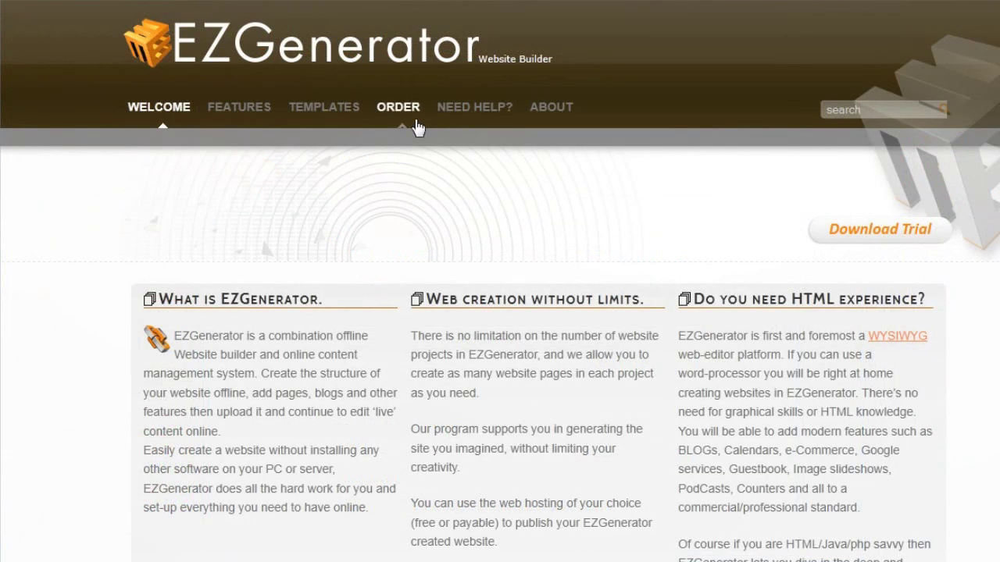
- Download the EZGenerator trial installer install.exe via the Order and Download Trial pages
left_click(415, 115)
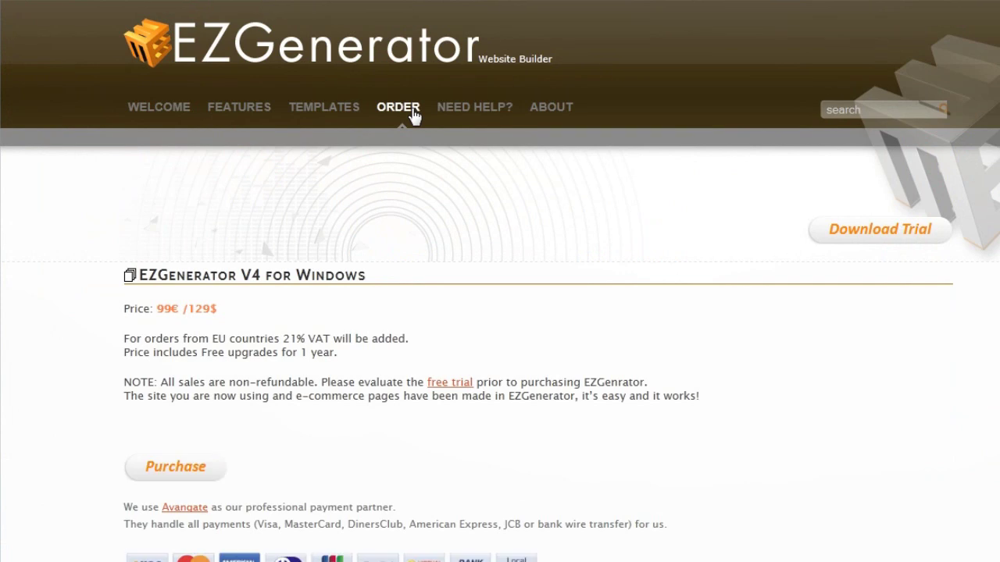
left_click(868, 238)
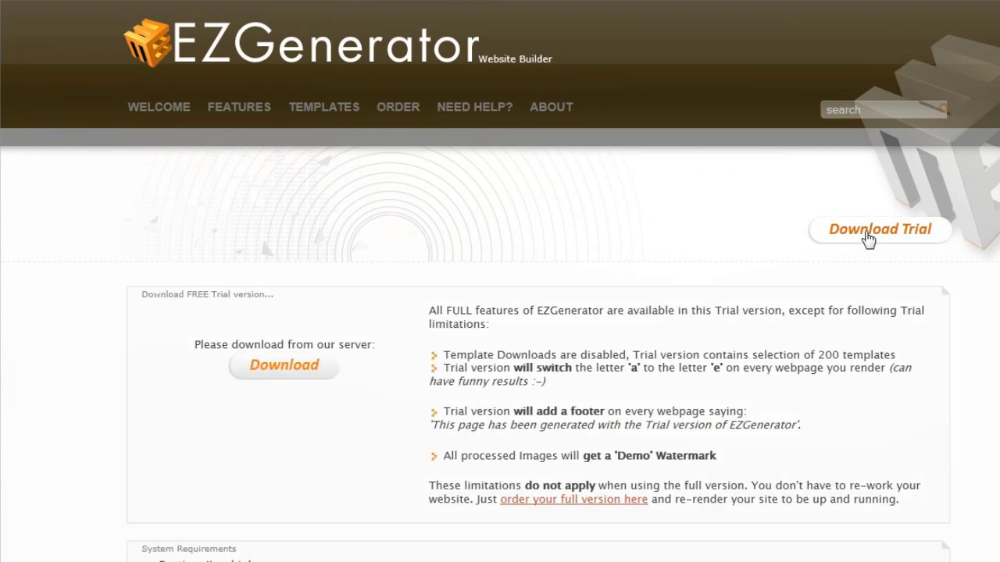
left_click(277, 367)
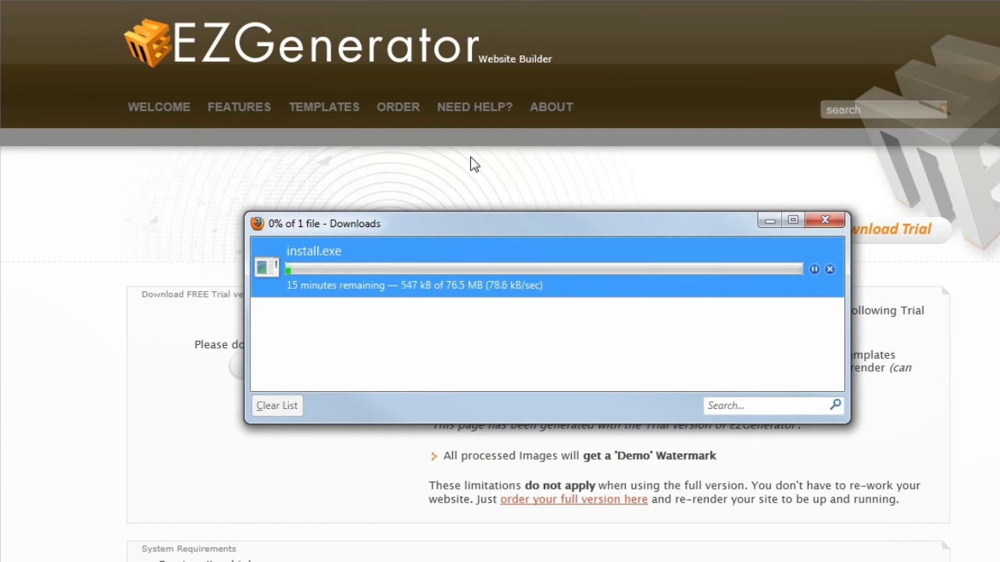